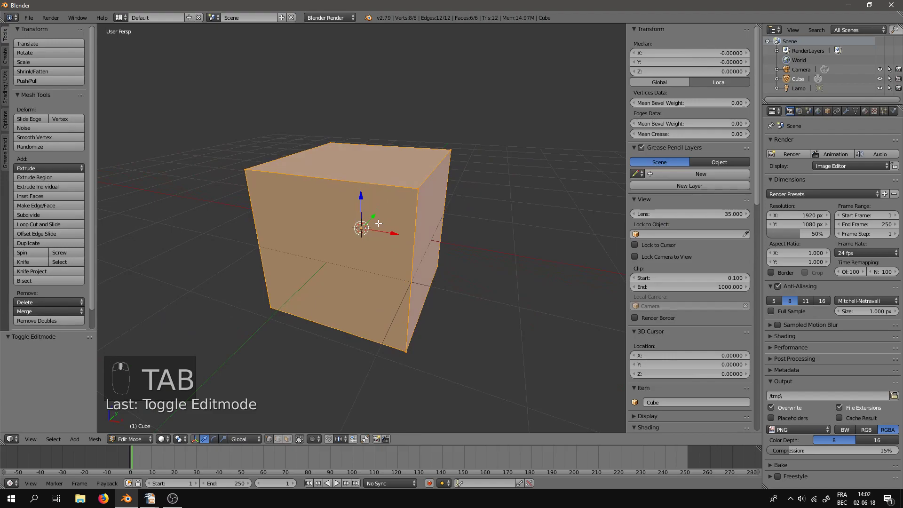
# Subdivide the entire cube mesh with 7 cuts
pyautogui.press('a')
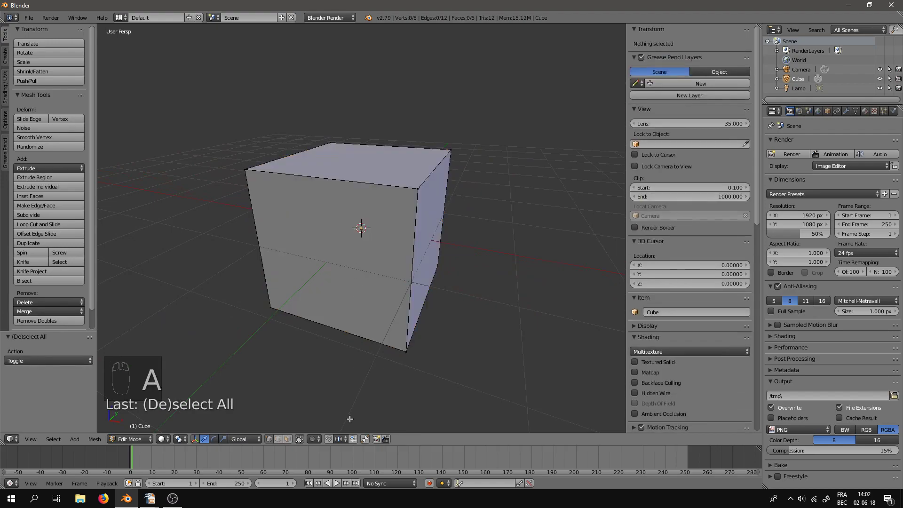
pyautogui.moveTo(343, 353); pyautogui.dragTo(364, 321, button='middle')
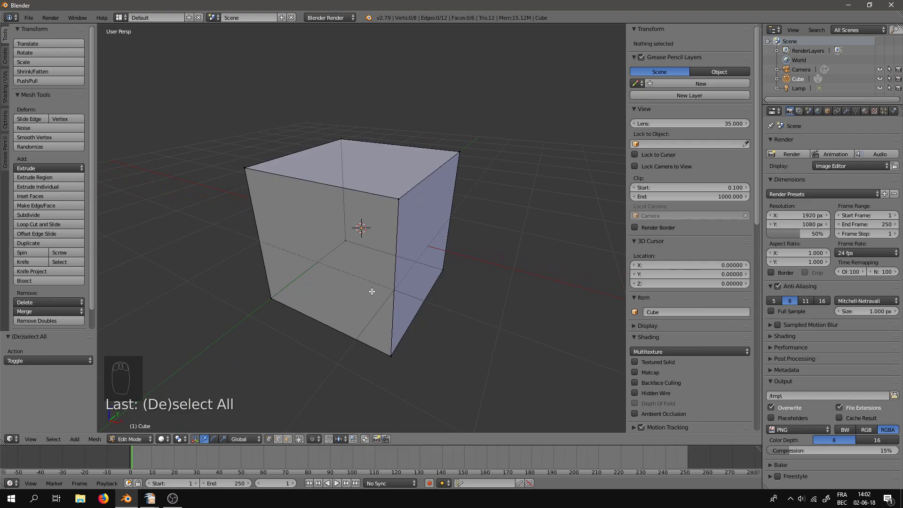
pyautogui.press('a')
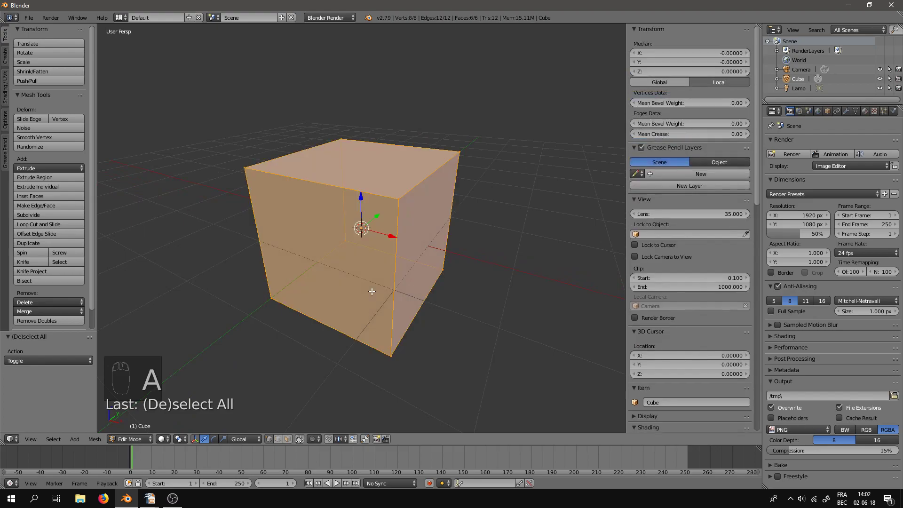
pyautogui.press('w')
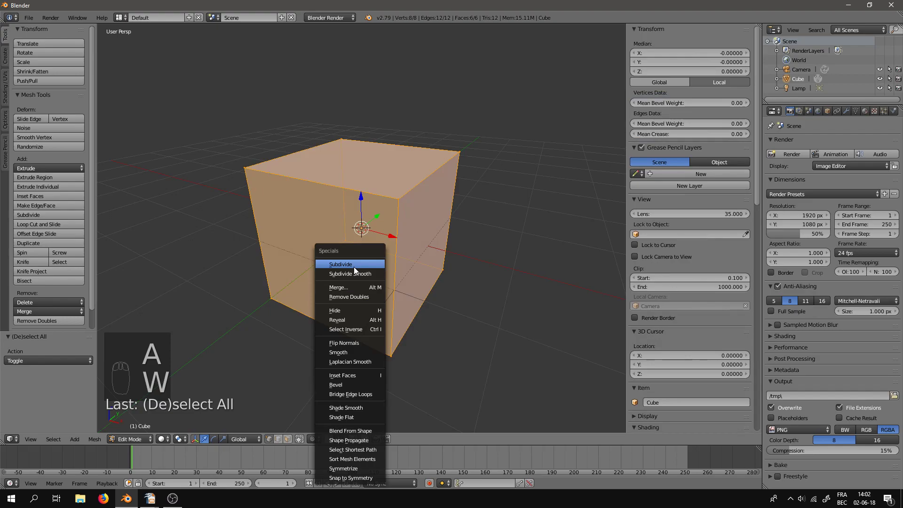
pyautogui.click(353, 266)
pyautogui.moveTo(80, 362); pyautogui.dragTo(119, 362)
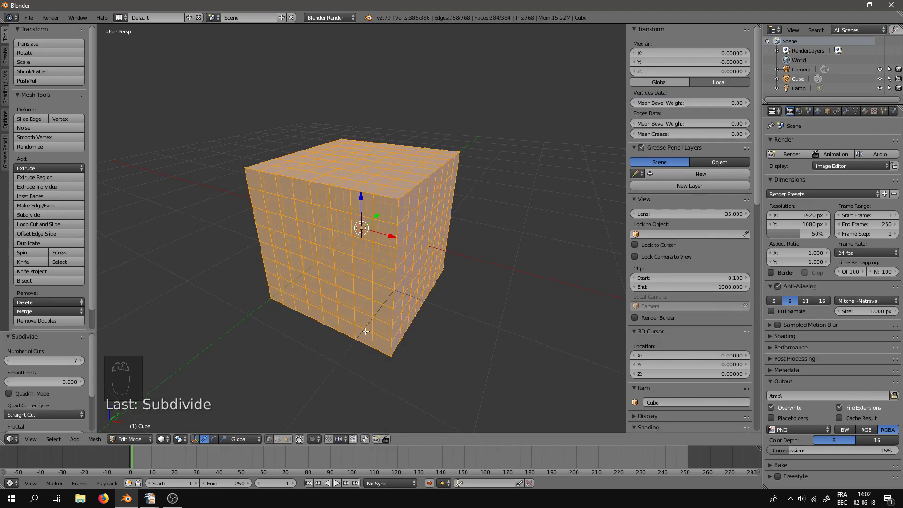
# Deselect the whole subdivided cube mesh and apply a random selection to its vertices
pyautogui.press('Tab')
pyautogui.moveTo(361, 332); pyautogui.dragTo(393, 329, button='middle')
pyautogui.press('Tab')
pyautogui.press('a')
pyautogui.press('a')
pyautogui.press('a')
pyautogui.moveTo(324, 192); pyautogui.dragTo(347, 266, button='middle')
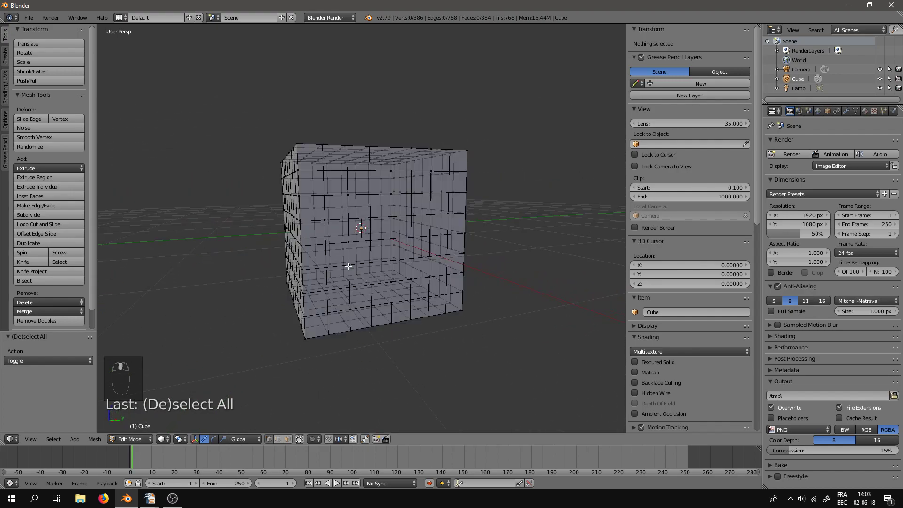
pyautogui.moveTo(399, 275); pyautogui.dragTo(416, 303, button='middle')
pyautogui.moveTo(361, 294); pyautogui.dragTo(364, 293, button='middle')
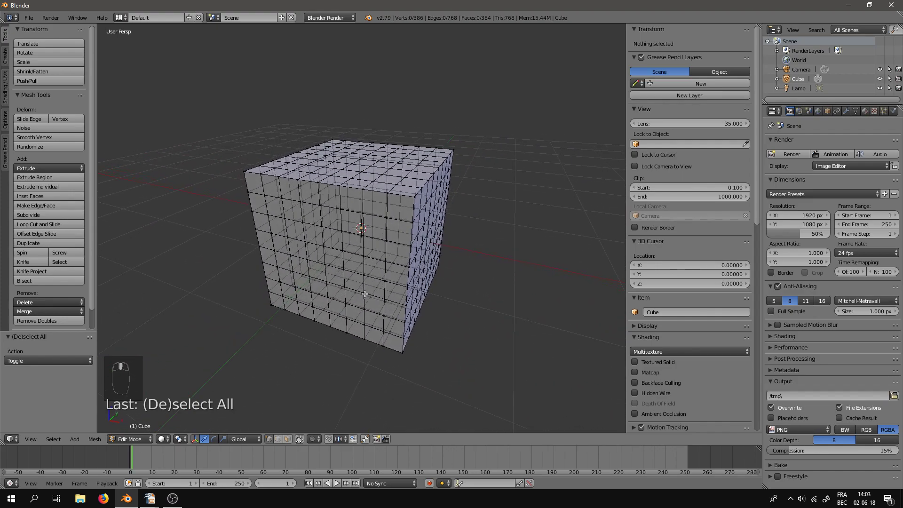
pyautogui.click(53, 439)
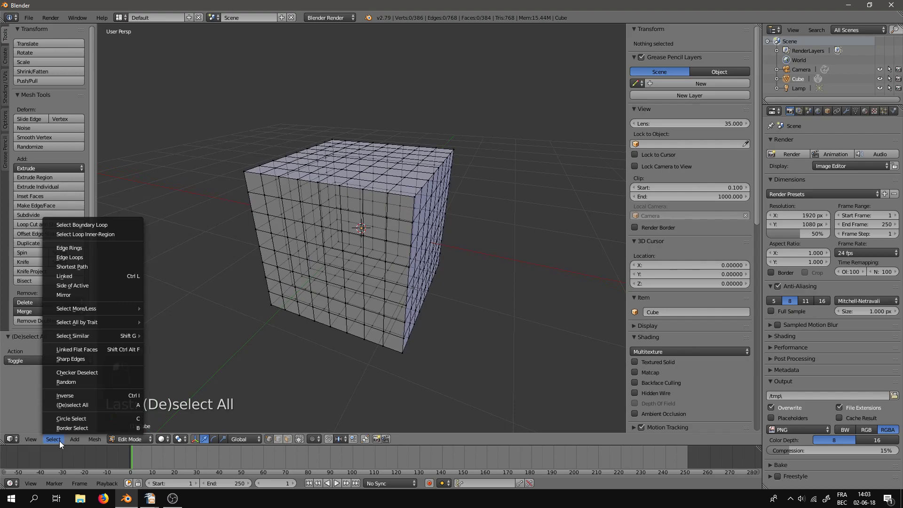
pyautogui.click(77, 382)
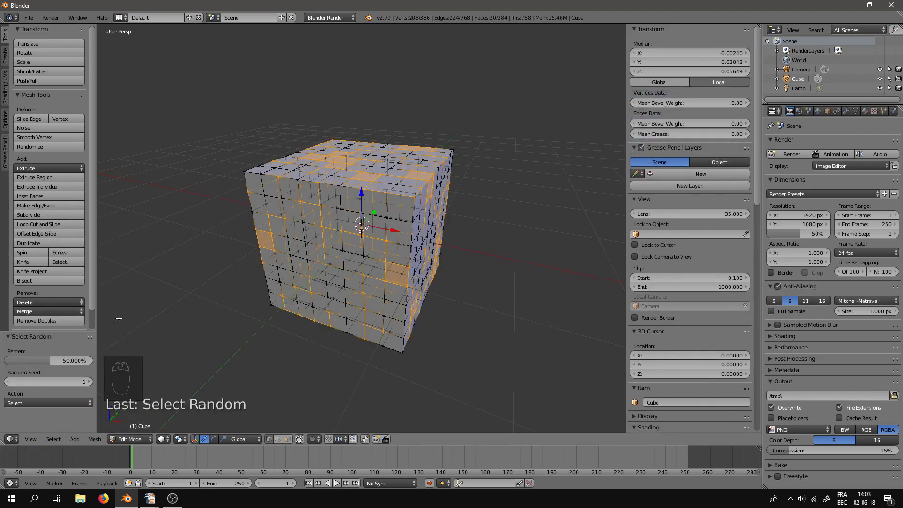
pyautogui.moveTo(256, 360); pyautogui.dragTo(318, 361, button='middle')
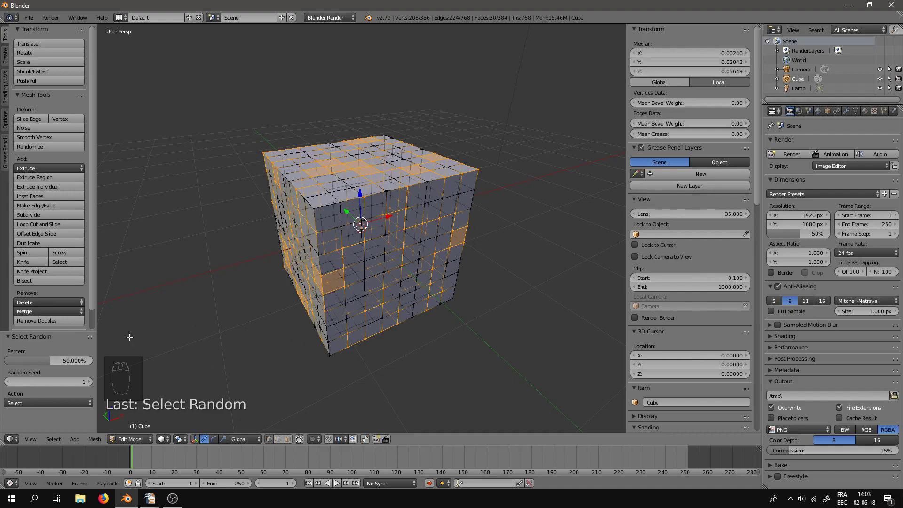
pyautogui.moveTo(356, 326); pyautogui.dragTo(231, 308, button='middle')
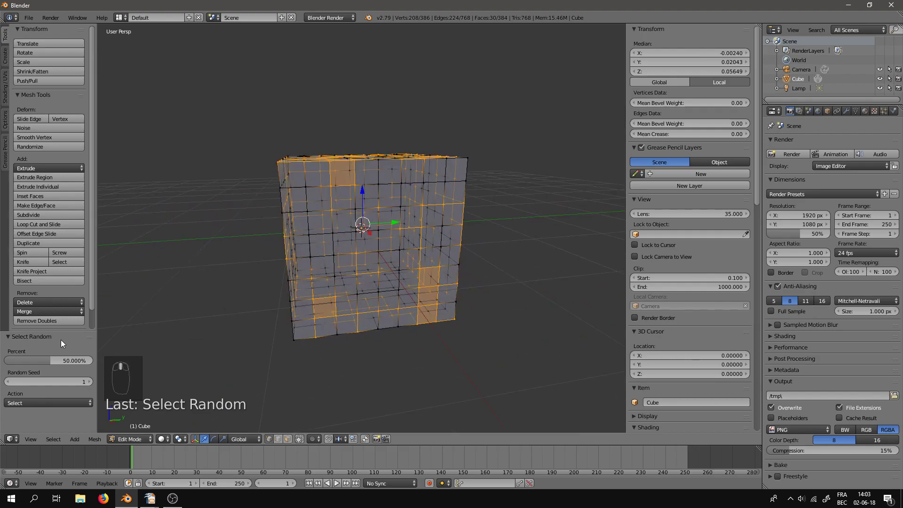
# Set the random selection percentage to 80%
pyautogui.moveTo(51, 358); pyautogui.dragTo(29, 358)
pyautogui.moveTo(266, 299); pyautogui.dragTo(224, 304, button='middle')
pyautogui.moveTo(43, 358); pyautogui.dragTo(96, 357)
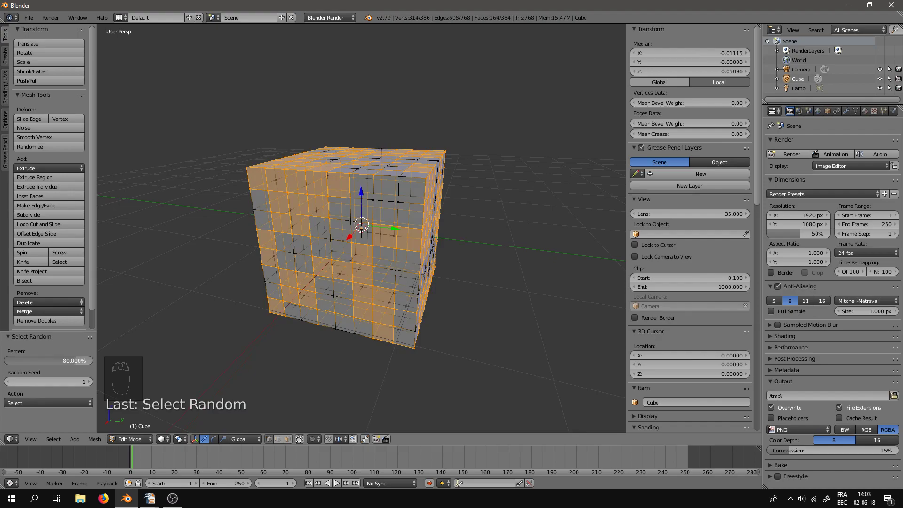
pyautogui.moveTo(275, 349); pyautogui.dragTo(282, 360, button='middle')
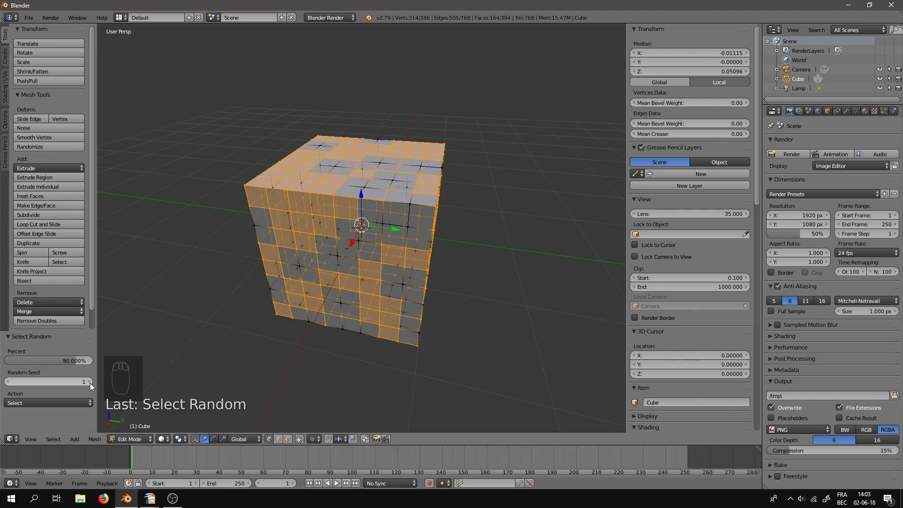
pyautogui.moveTo(258, 318); pyautogui.dragTo(240, 316, button='middle')
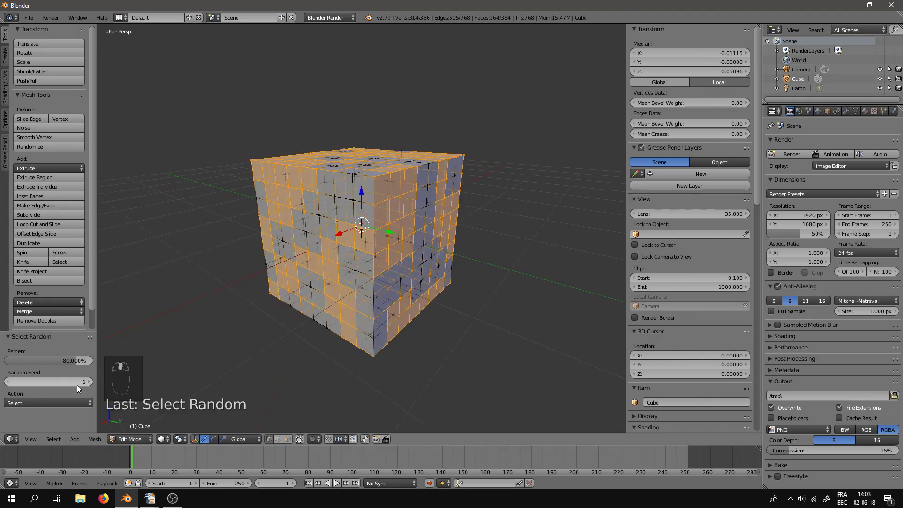
# Raise the random seed of the vertex selection to 7
pyautogui.click(89, 383)
pyautogui.click(89, 384)
pyautogui.click(88, 384)
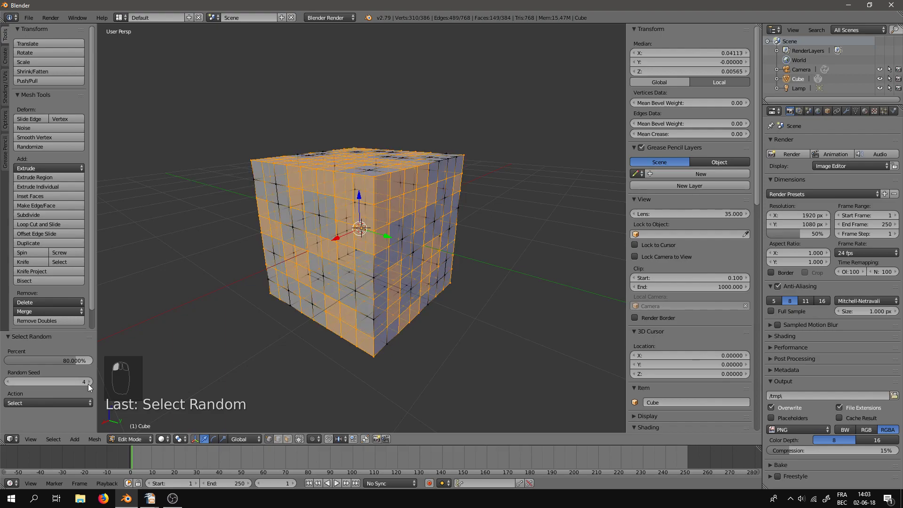
pyautogui.click(89, 383)
pyautogui.click(89, 384)
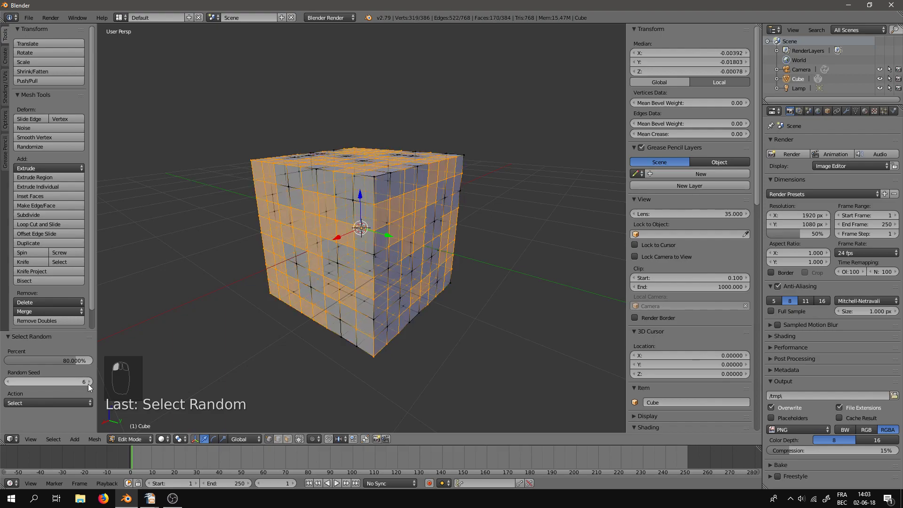
pyautogui.click(89, 381)
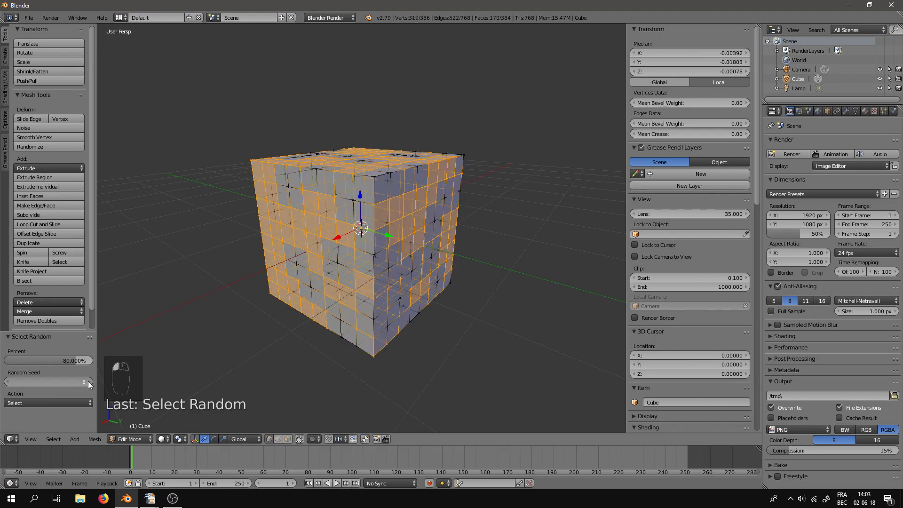
# Set the random selection percentage to 40%
pyautogui.moveTo(202, 357); pyautogui.dragTo(230, 351, button='middle')
pyautogui.moveTo(71, 360); pyautogui.dragTo(43, 363)
pyautogui.moveTo(488, 353); pyautogui.dragTo(414, 356, button='middle')
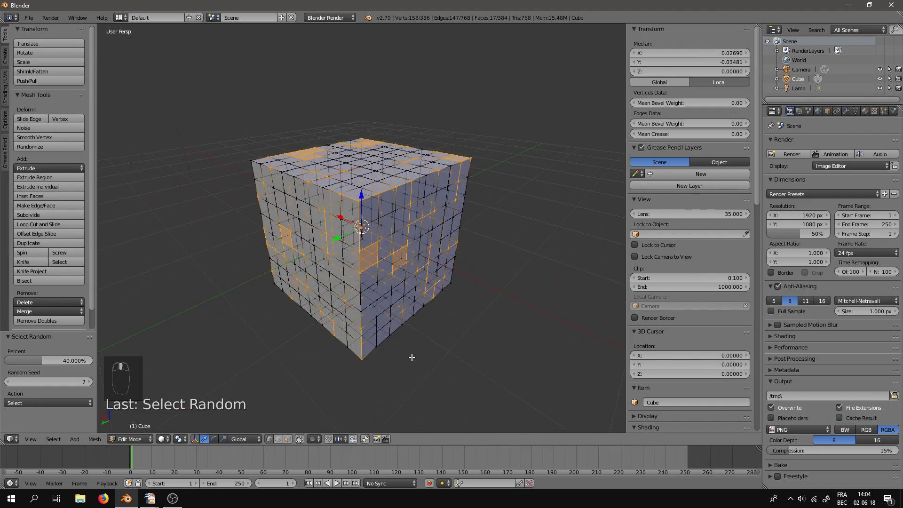
# Use the 3D cursor as pivot, scale the randomly selected vertices outward by about 1.07, and return to Object Mode
pyautogui.click(179, 439)
pyautogui.click(196, 419)
pyautogui.moveTo(195, 419); pyautogui.dragTo(408, 356, button='middle')
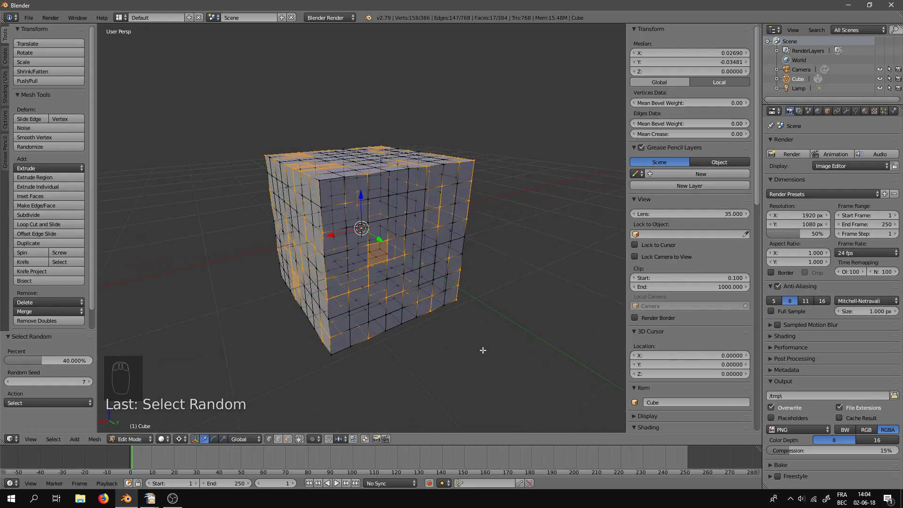
pyautogui.press('s')
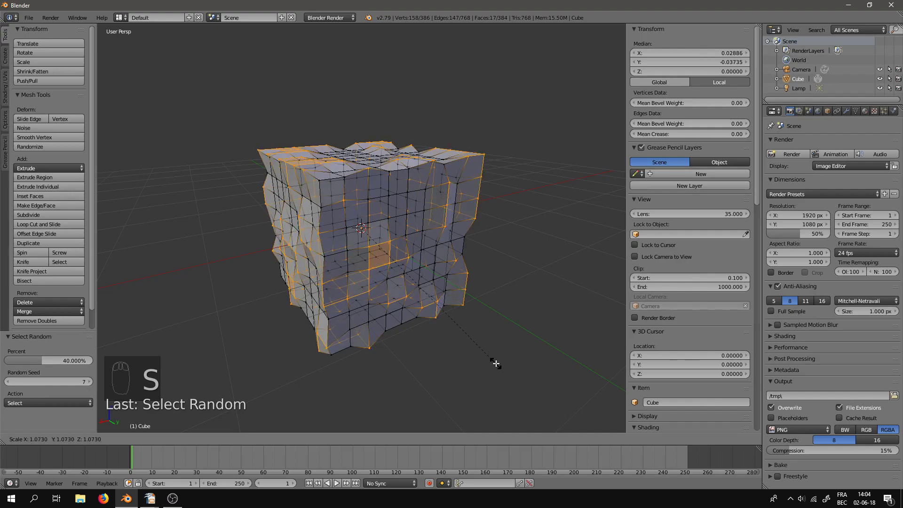
pyautogui.click(494, 362)
pyautogui.press('Tab')
pyautogui.moveTo(492, 379); pyautogui.dragTo(489, 329, button='middle')
# Add a Subdivision Surface modifier to the cube with 2 view and 3 render subdivisions
pyautogui.click(848, 111)
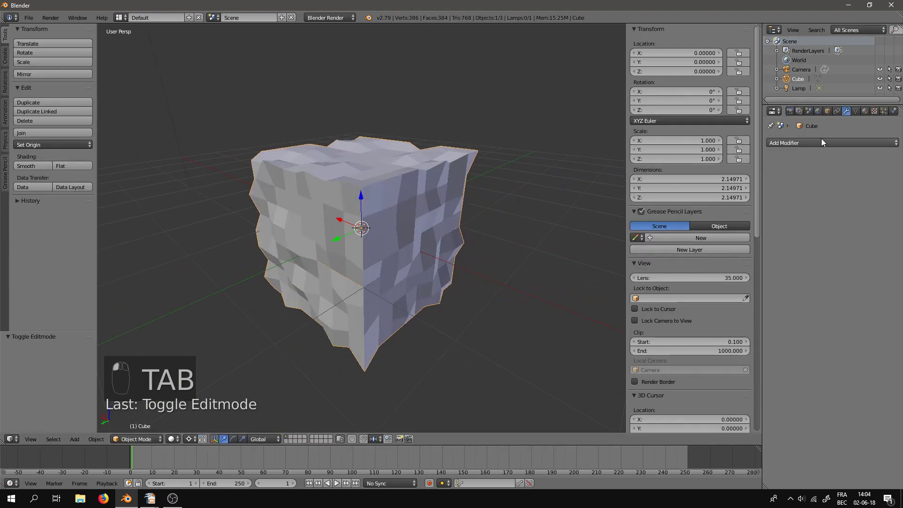
pyautogui.click(822, 141)
pyautogui.click(713, 299)
pyautogui.click(826, 215)
pyautogui.click(826, 205)
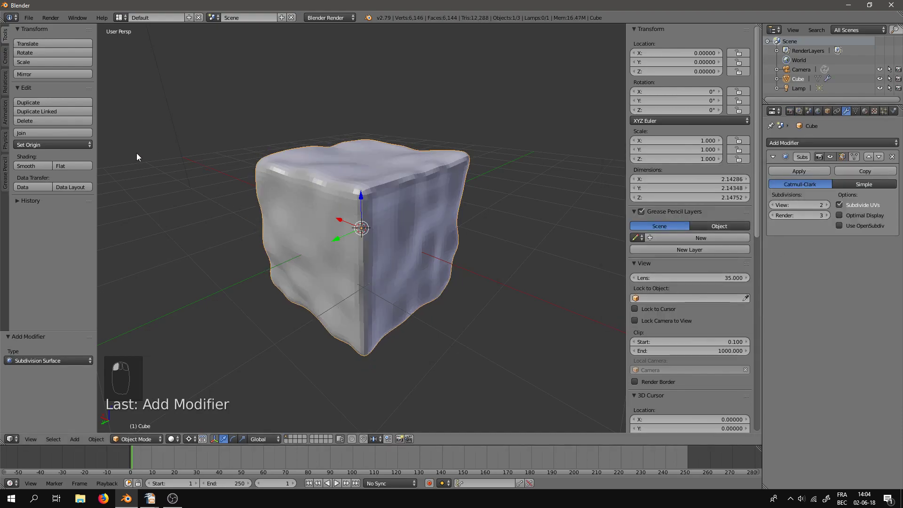
# Apply smooth shading to the cube
pyautogui.click(38, 165)
pyautogui.moveTo(291, 244)
pyautogui.mouseDown(button='middle')
pyautogui.moveTo(322, 263)
pyautogui.moveTo(422, 277)
pyautogui.moveTo(447, 252)
pyautogui.moveTo(392, 235)
pyautogui.moveTo(433, 232)
pyautogui.moveTo(467, 270)
pyautogui.mouseUp(button='middle')
pyautogui.scroll(-3, 432, 280)
pyautogui.scroll(2, 433, 232)
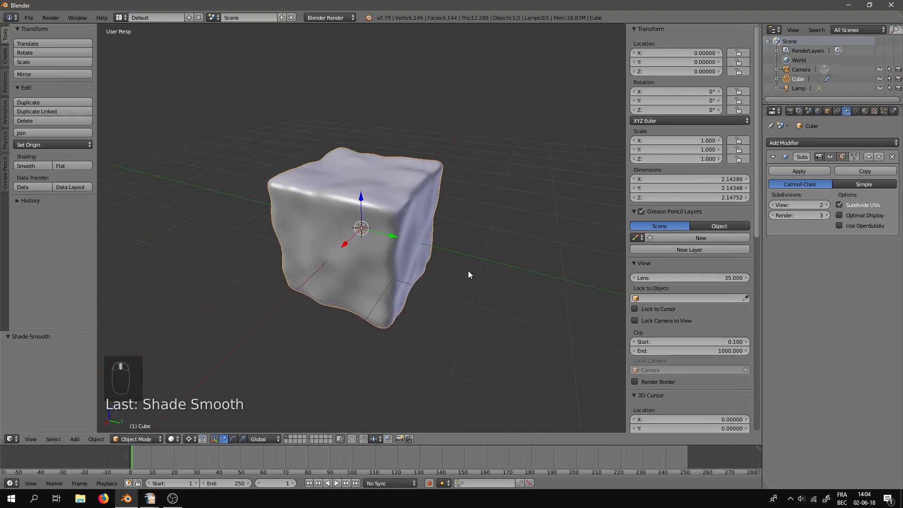
pyautogui.moveTo(405, 255); pyautogui.dragTo(449, 266, button='middle')
# Return the cube to Edit Mode and invert its vertex selection
pyautogui.press('Tab')
pyautogui.moveTo(429, 221); pyautogui.dragTo(433, 282, button='middle')
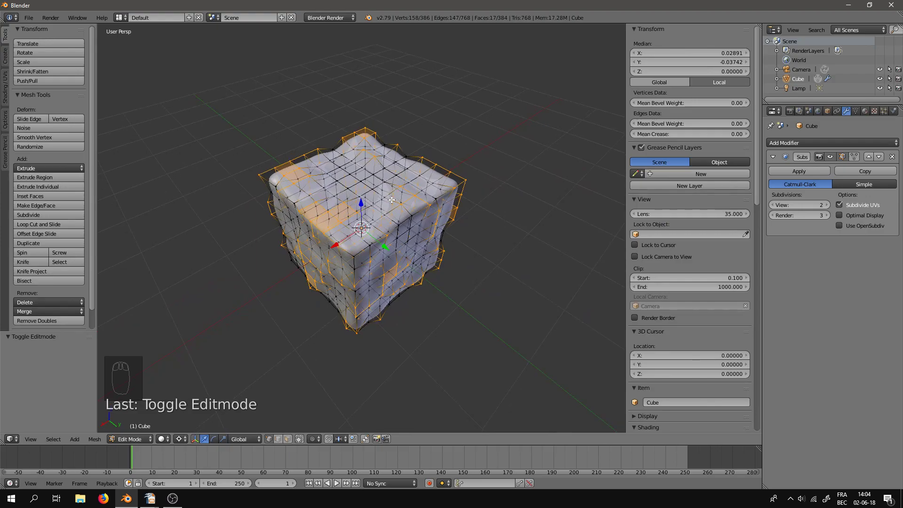
pyautogui.moveTo(386, 184); pyautogui.dragTo(385, 183, button='middle')
pyautogui.hotkey('ctrl', 'i')
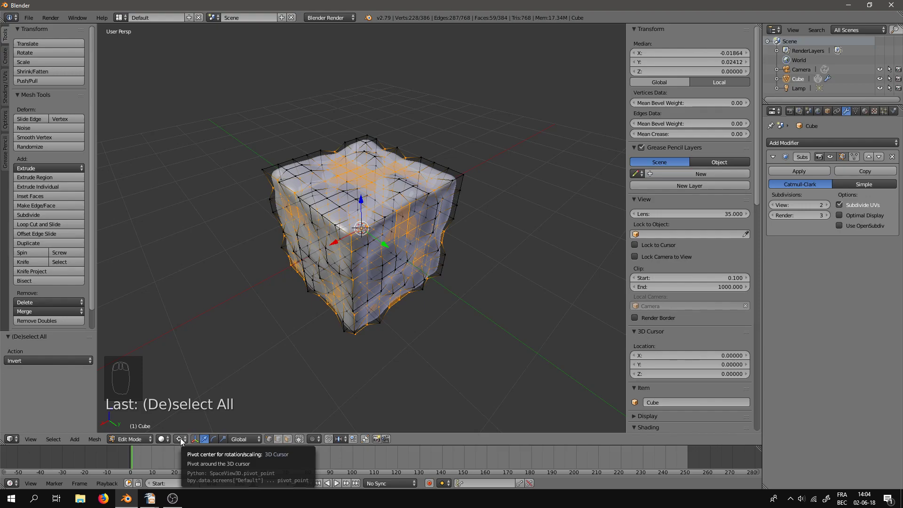
pyautogui.moveTo(324, 405); pyautogui.dragTo(383, 407, button='middle')
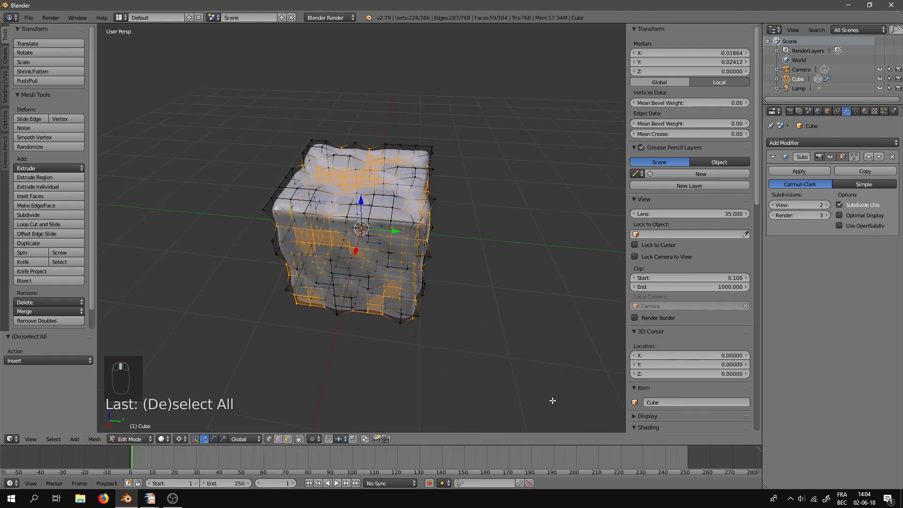
# Scale the inverted vertex selection about the 3D cursor and return to Object Mode
pyautogui.press('s')
pyautogui.click(535, 384)
pyautogui.press('Tab')
pyautogui.moveTo(534, 383); pyautogui.dragTo(460, 295, button='middle')
# Delete the cube from the scene
pyautogui.press('Tab')
pyautogui.press('Tab')
pyautogui.press('x')
pyautogui.click(491, 282)
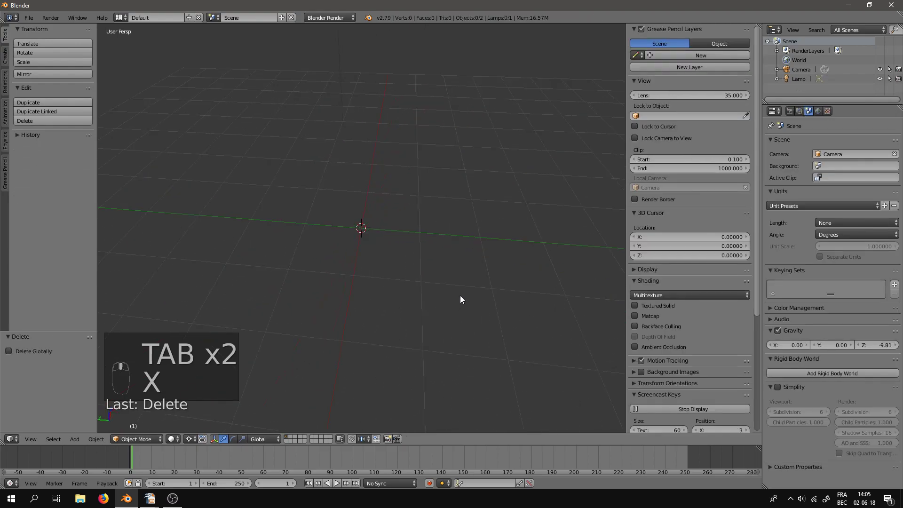
# Add a plane and scale its mesh by a factor of 5 in Edit Mode
pyautogui.hotkey('shift', 'a')
pyautogui.moveTo(460, 296)
pyautogui.click(489, 295)
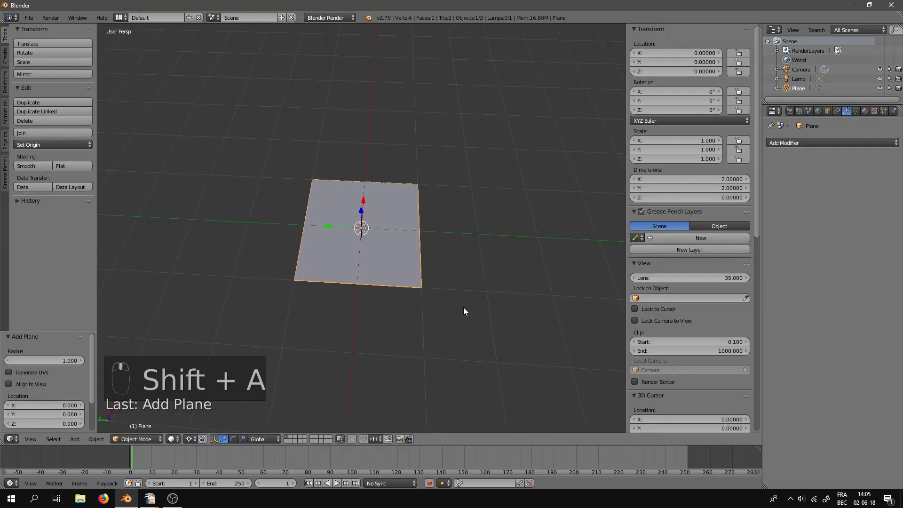
pyautogui.press('Tab')
pyautogui.write('s')
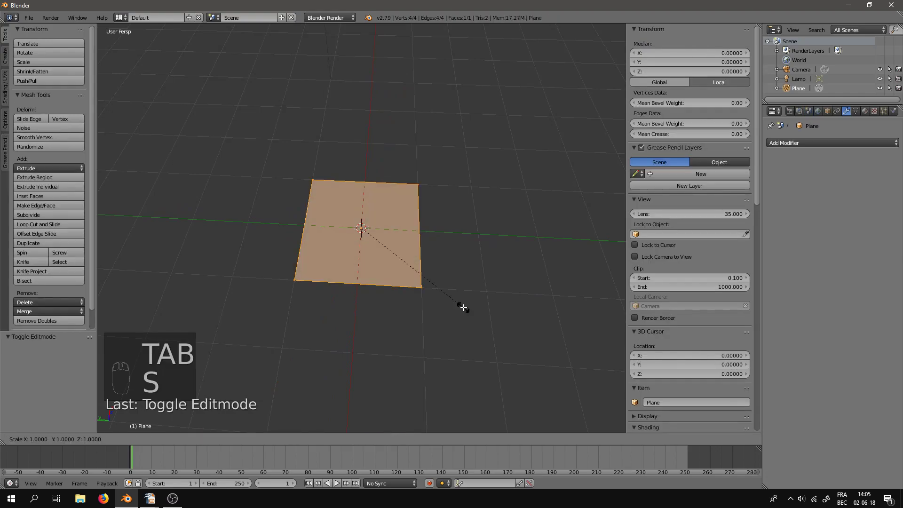
pyautogui.write('5')
pyautogui.press('Return')
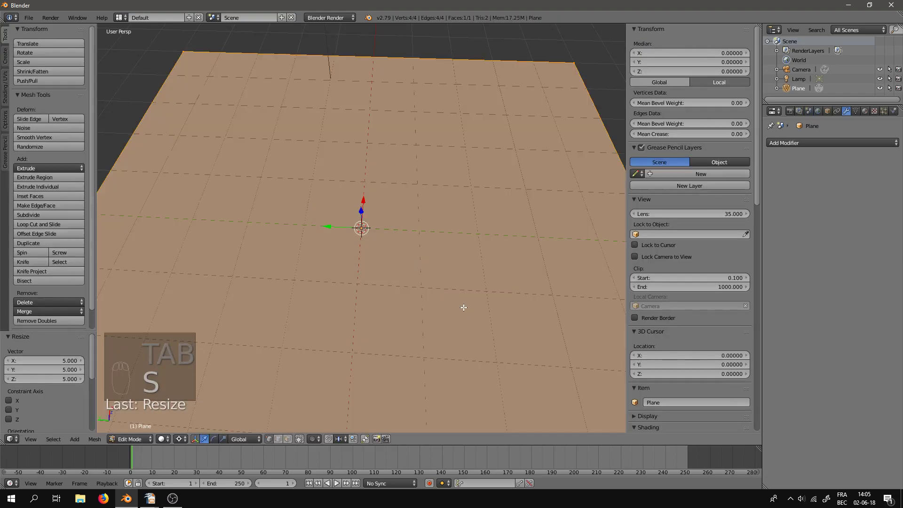
# Subdivide the plane with 10 cuts
pyautogui.moveTo(512, 271); pyautogui.dragTo(357, 260, button='middle')
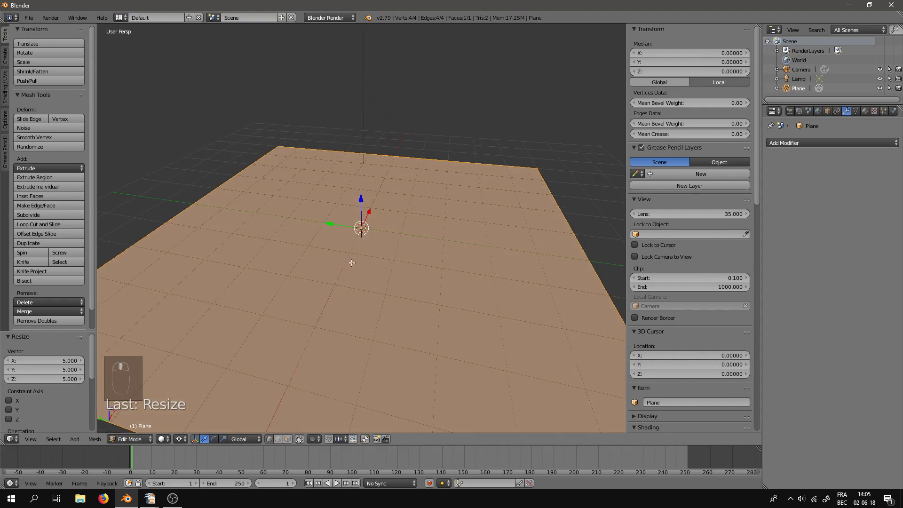
pyautogui.press('w')
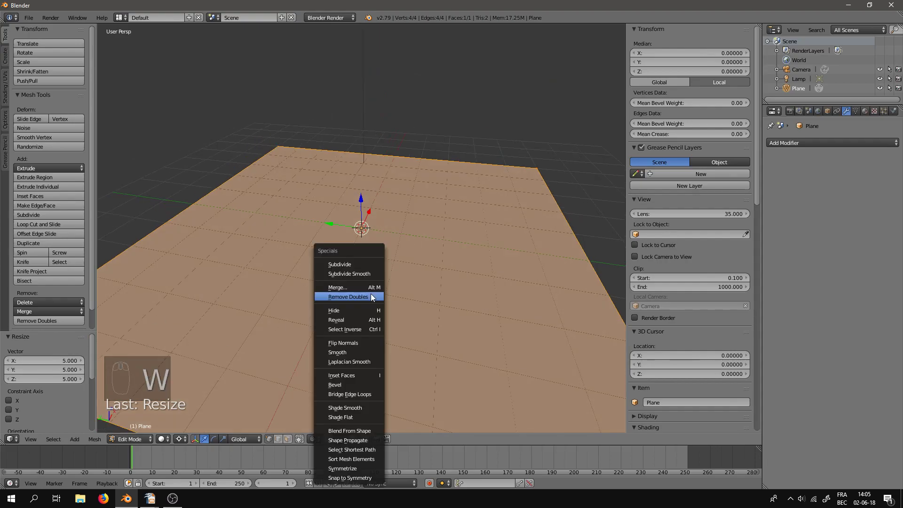
pyautogui.click(340, 266)
pyautogui.moveTo(75, 360); pyautogui.dragTo(83, 356)
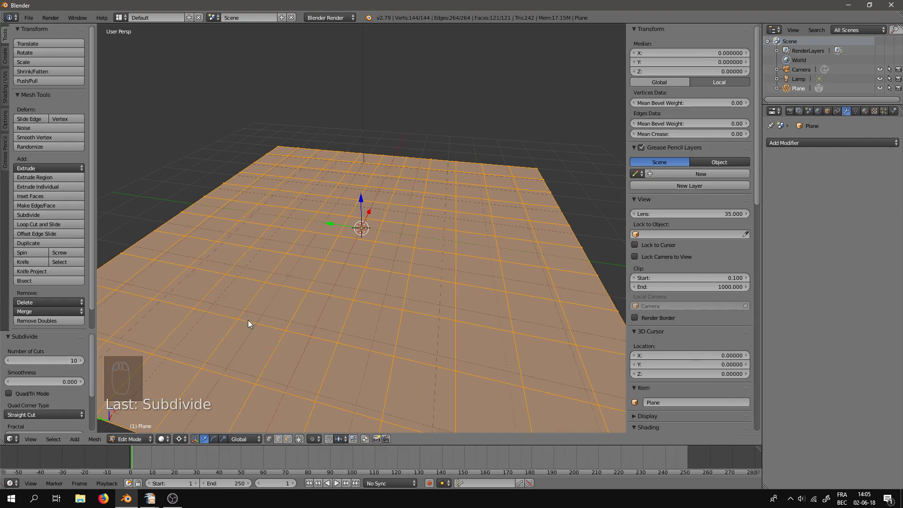
# Select the plane's entire mesh and subdivide it again with 9 cuts
pyautogui.press('Tab')
pyautogui.press('Tab')
pyautogui.press('a')
pyautogui.press('a')
pyautogui.press('a')
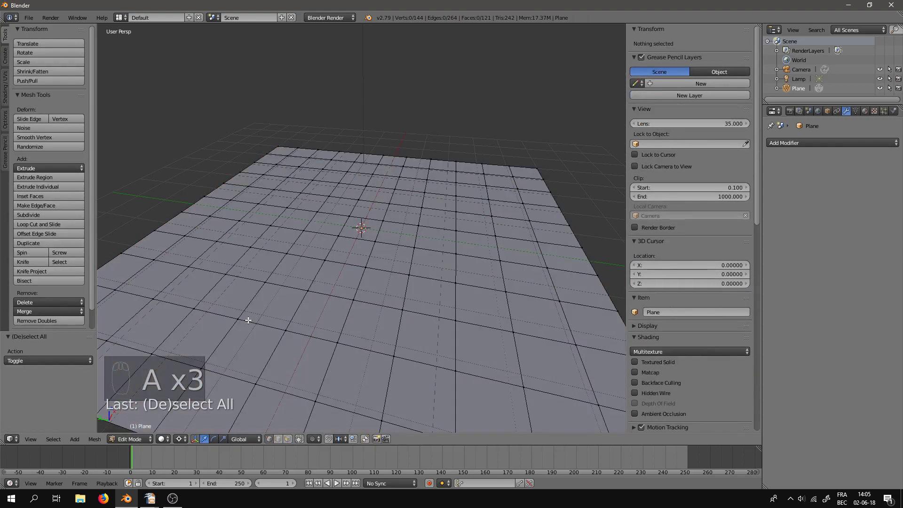
pyautogui.press('a')
pyautogui.press('w')
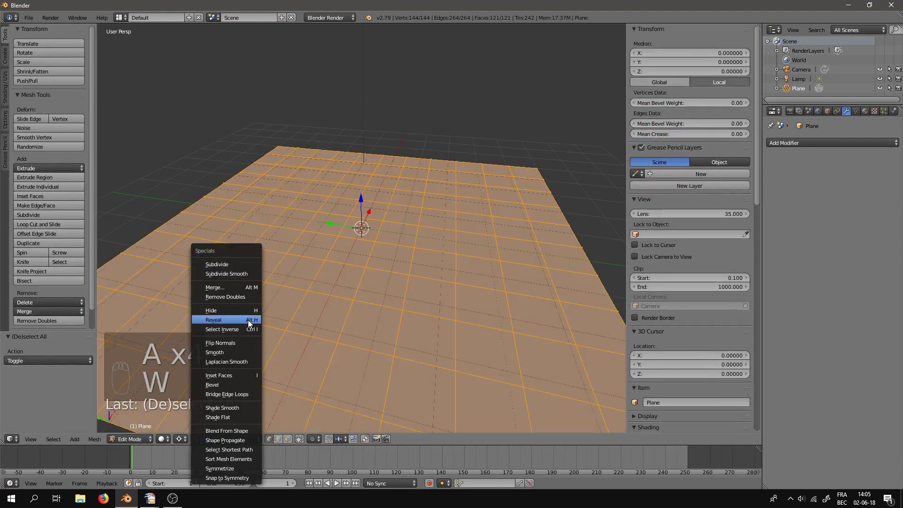
pyautogui.click(223, 264)
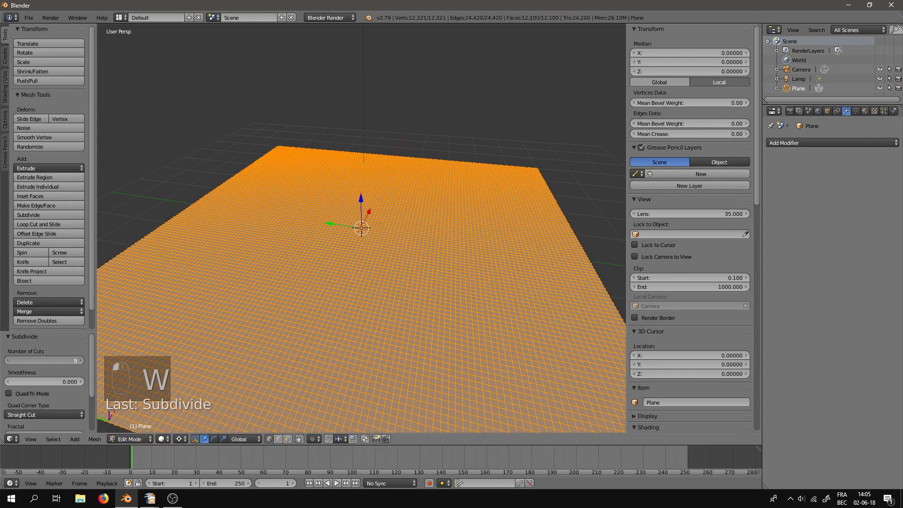
# Clear the vertex selection on the densely subdivided plane
pyautogui.press('Tab')
pyautogui.press('Tab')
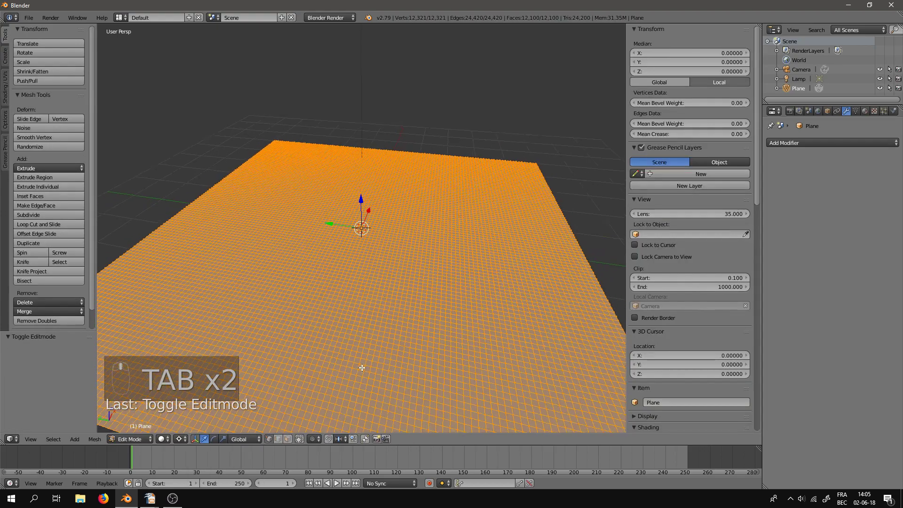
pyautogui.press('a')
pyautogui.press('a')
pyautogui.press('a')
pyautogui.scroll(-3, 434, 297)
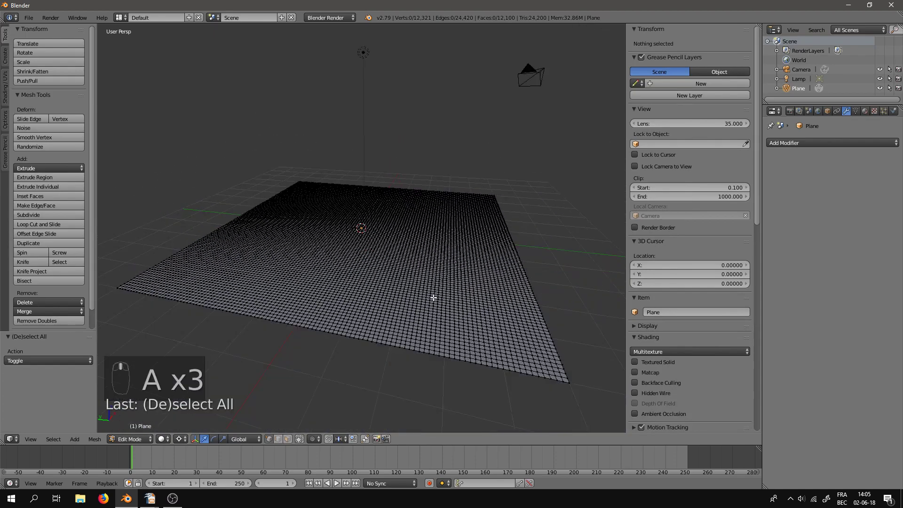
# In top orthographic view, border-select nearly half of the plane on its positive X side and hide it
pyautogui.moveTo(390, 311); pyautogui.dragTo(293, 306, button='middle')
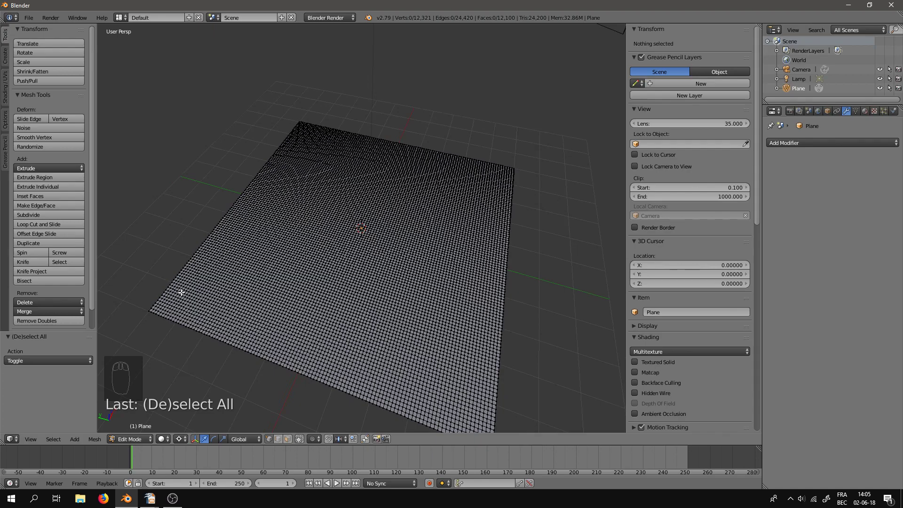
pyautogui.moveTo(345, 340); pyautogui.dragTo(373, 342, button='middle')
pyautogui.press('KP_5')
pyautogui.press('KP_7')
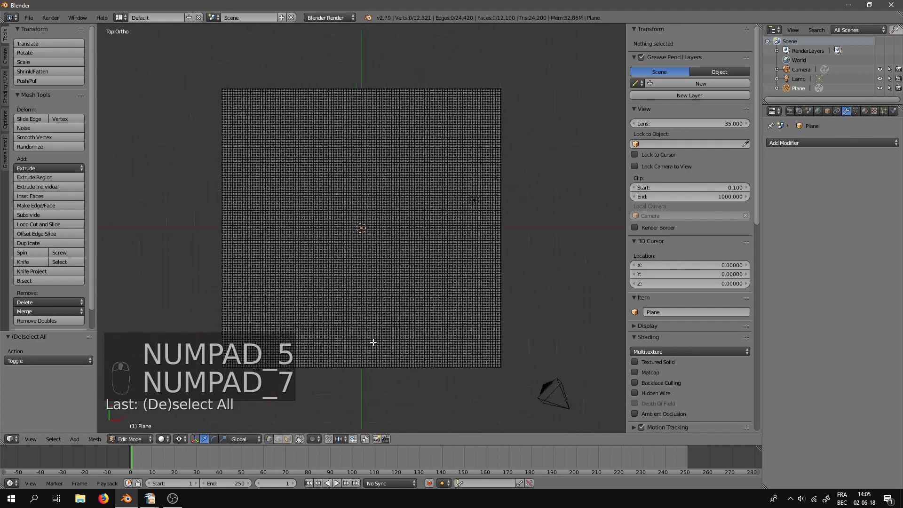
pyautogui.press('b')
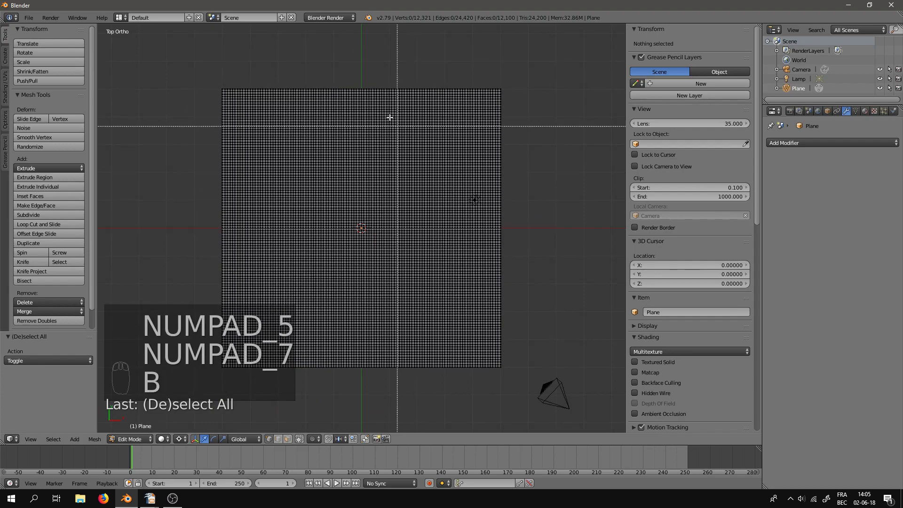
pyautogui.moveTo(373, 68); pyautogui.dragTo(543, 424)
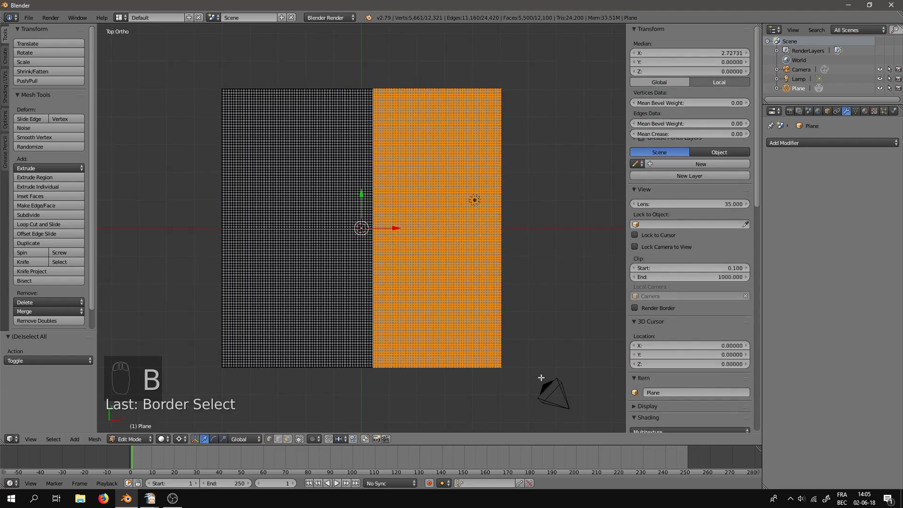
pyautogui.press('h')
# Return to perspective view and randomly select 20% of the visible half's vertices
pyautogui.moveTo(397, 387); pyautogui.dragTo(124, 335, button='middle')
pyautogui.press('KP_5')
pyautogui.click(48, 438)
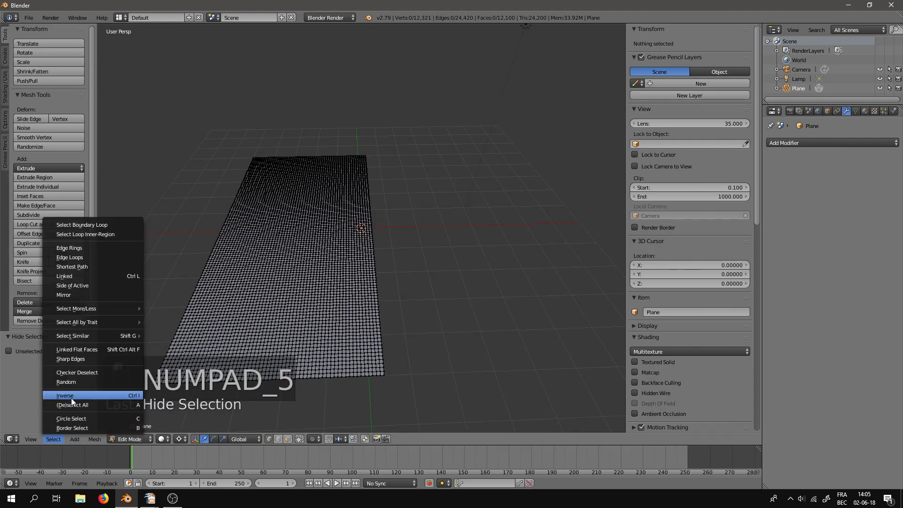
pyautogui.click(72, 396)
pyautogui.moveTo(80, 360); pyautogui.dragTo(26, 360)
pyautogui.click(56, 356)
pyautogui.write('20')
pyautogui.press('Return')
# Raise the randomly selected vertices about 0.031 along the Z axis
pyautogui.moveTo(204, 369); pyautogui.dragTo(214, 385, button='middle')
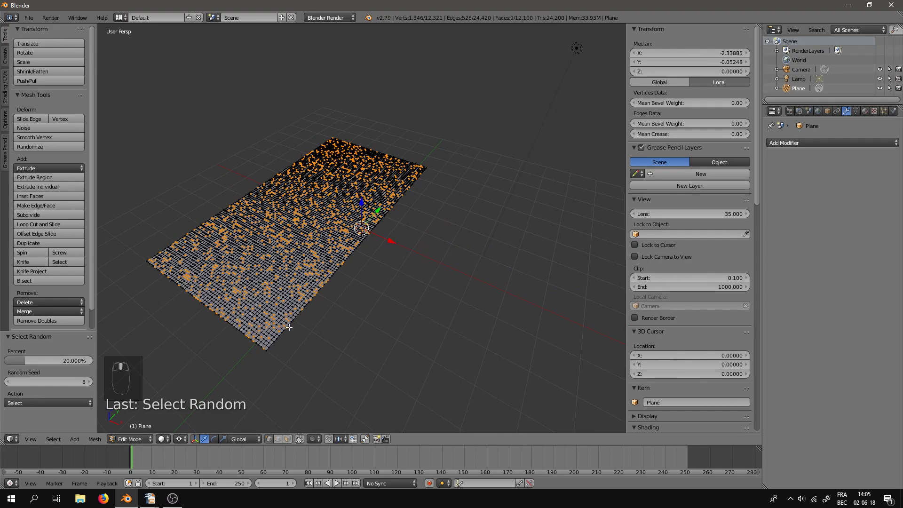
pyautogui.moveTo(290, 327); pyautogui.dragTo(302, 296, button='middle')
pyautogui.scroll(3, 316, 292)
pyautogui.moveTo(361, 197); pyautogui.dragTo(362, 197)
pyautogui.click(361, 196)
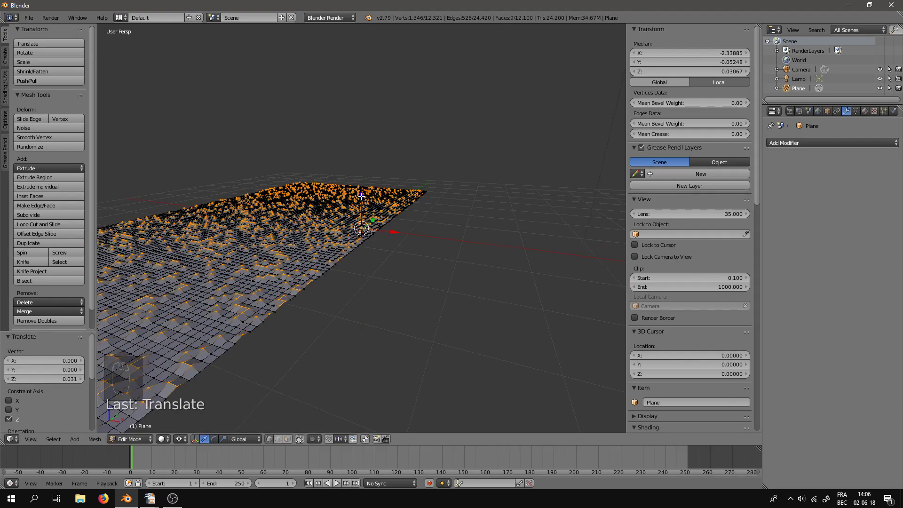
# Reveal the hidden part of the plane, leave nothing selected and return to Object Mode
pyautogui.press('Tab')
pyautogui.press('Tab')
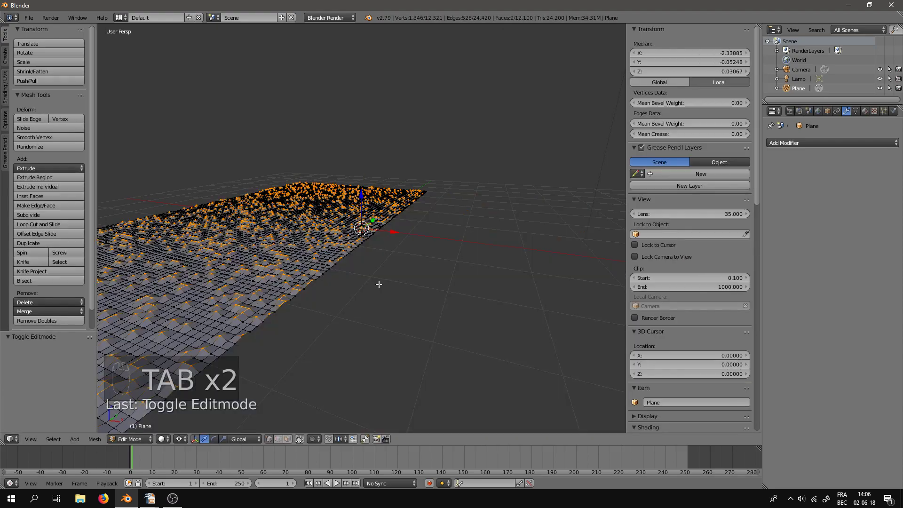
pyautogui.press('a')
pyautogui.press('a')
pyautogui.press('a')
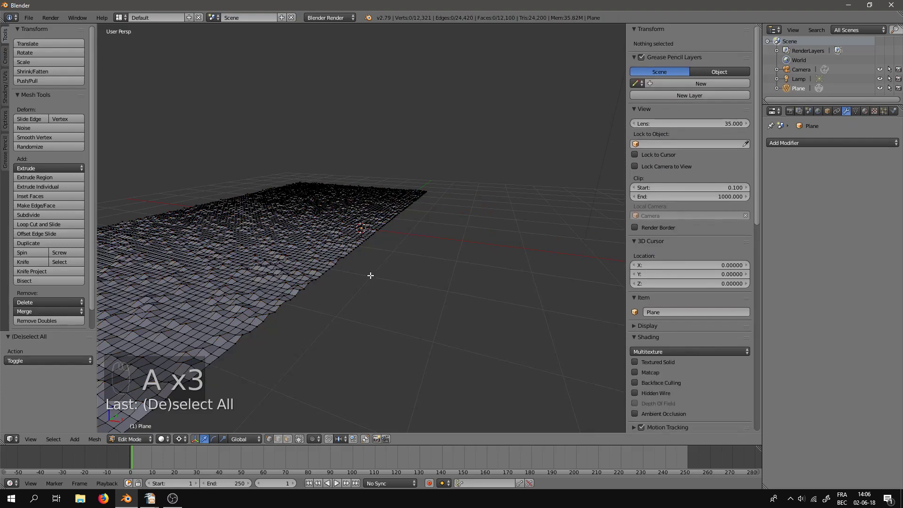
pyautogui.hotkey('alt', 'h')
pyautogui.press('a')
pyautogui.moveTo(362, 270); pyautogui.dragTo(432, 282, button='middle')
pyautogui.press('Tab')
# Add a Subdivision Surface modifier to the plane with its view subdivisions set to 2
pyautogui.click(805, 142)
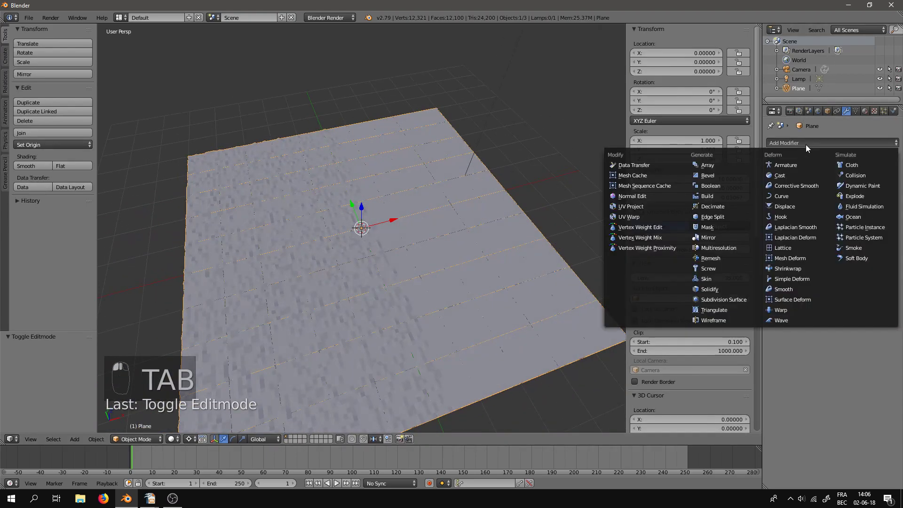
pyautogui.click(724, 297)
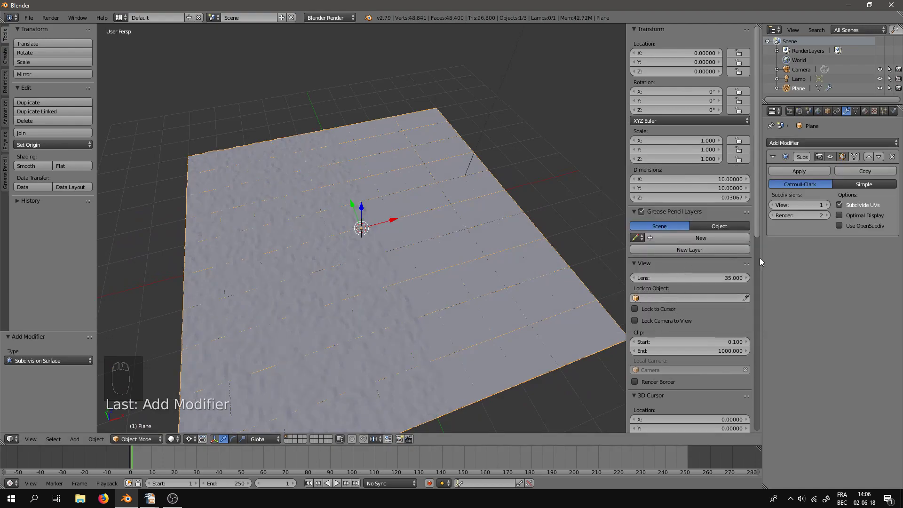
pyautogui.click(826, 205)
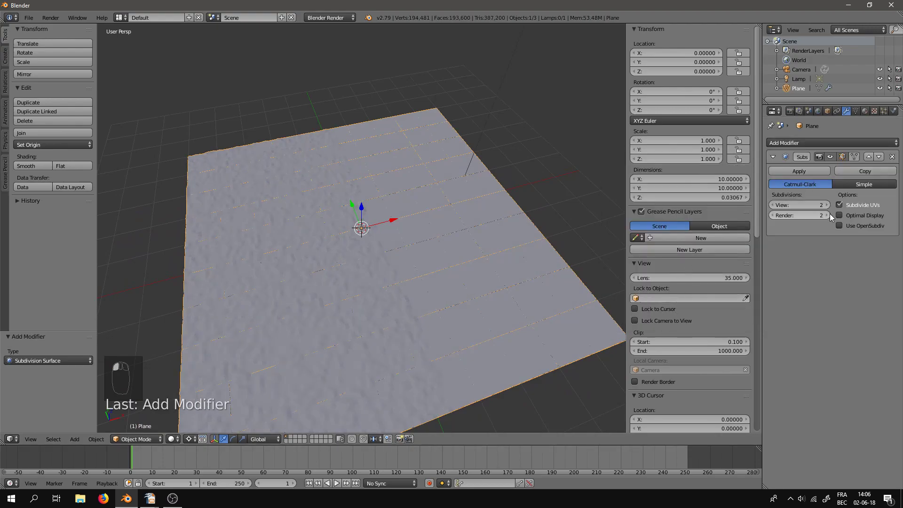
pyautogui.moveTo(489, 245); pyautogui.dragTo(280, 275, button='middle')
pyautogui.moveTo(366, 262); pyautogui.dragTo(377, 278, button='middle')
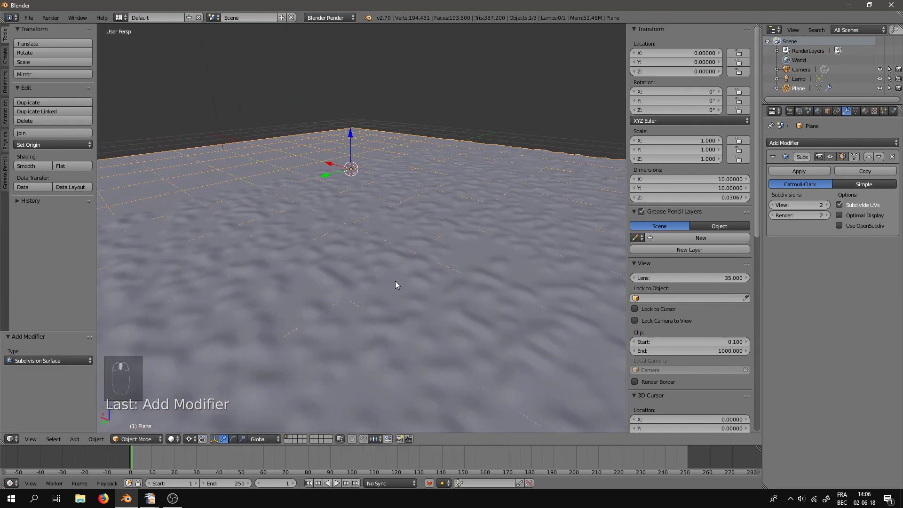